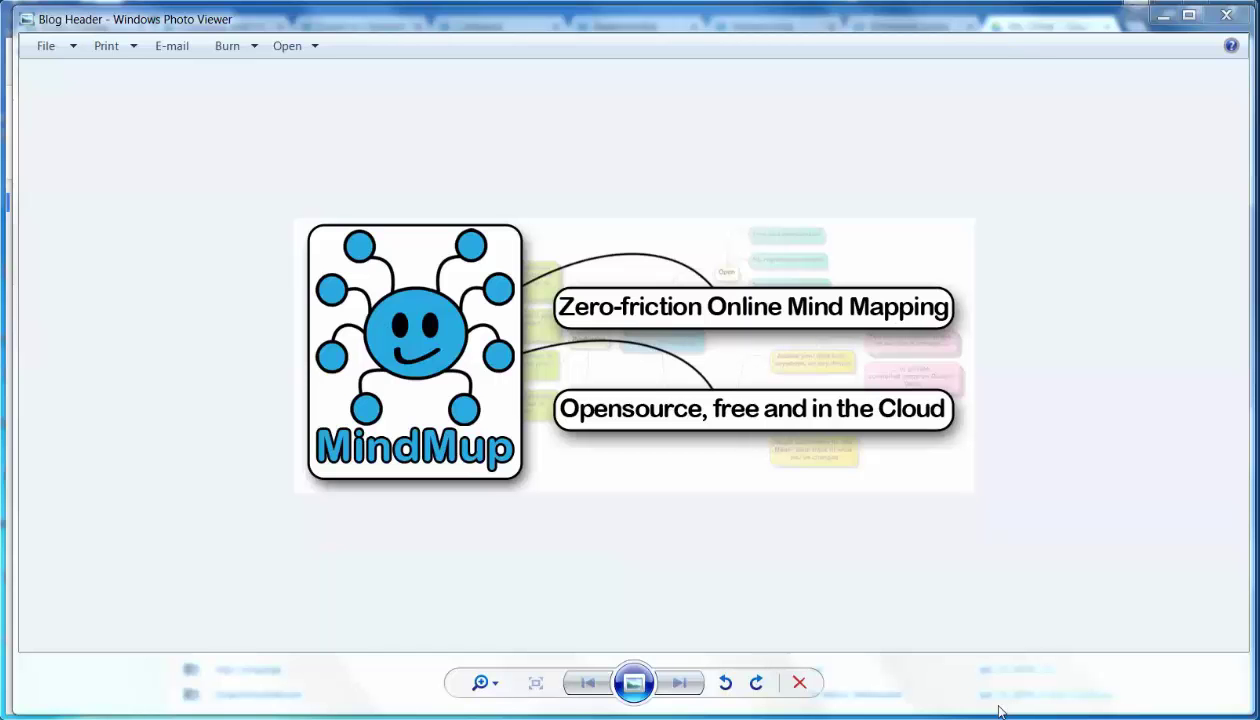
Close the image viewer and create a new MindMup 2.0 For Google Drive map from My Drive.
left_click(1225, 18)
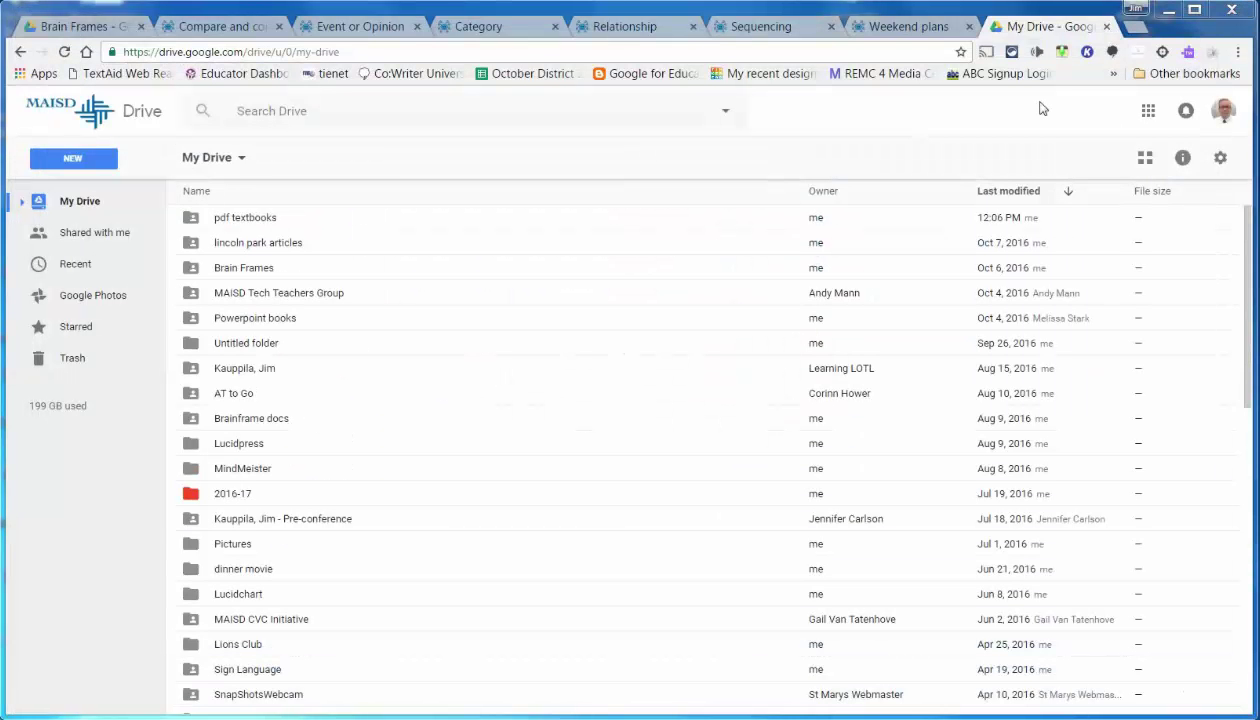
left_click(82, 163)
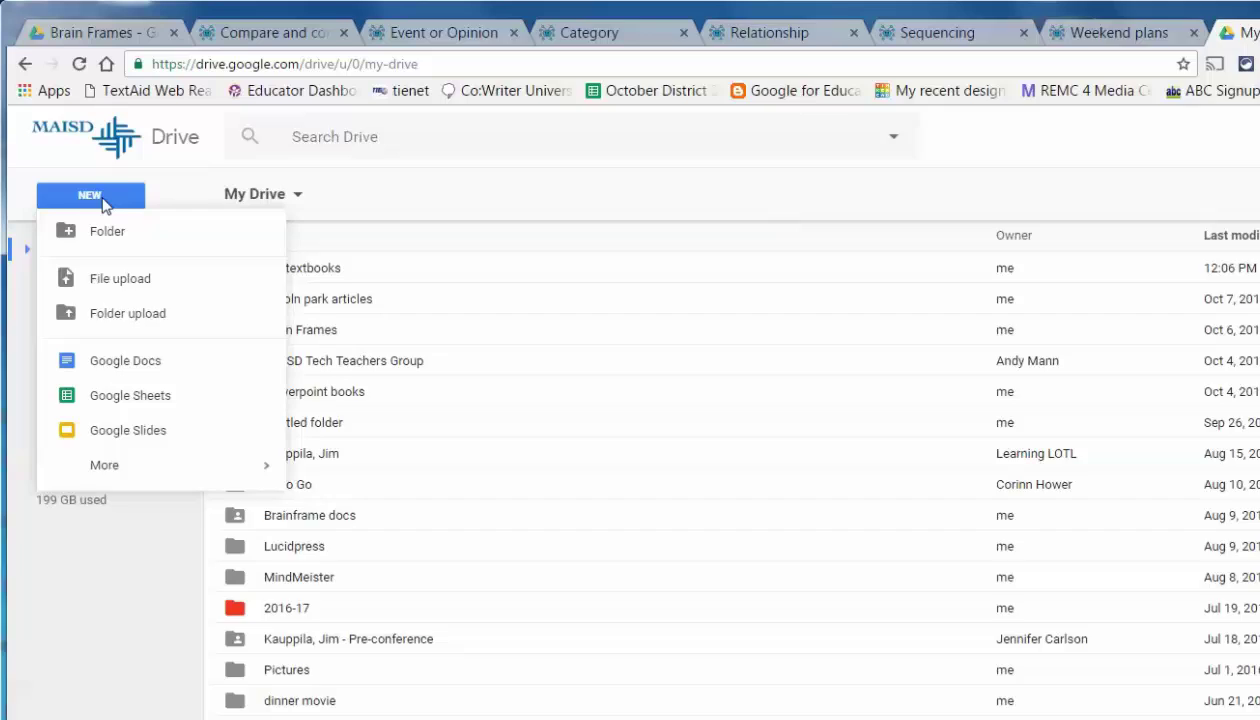
mouse_move(94, 469)
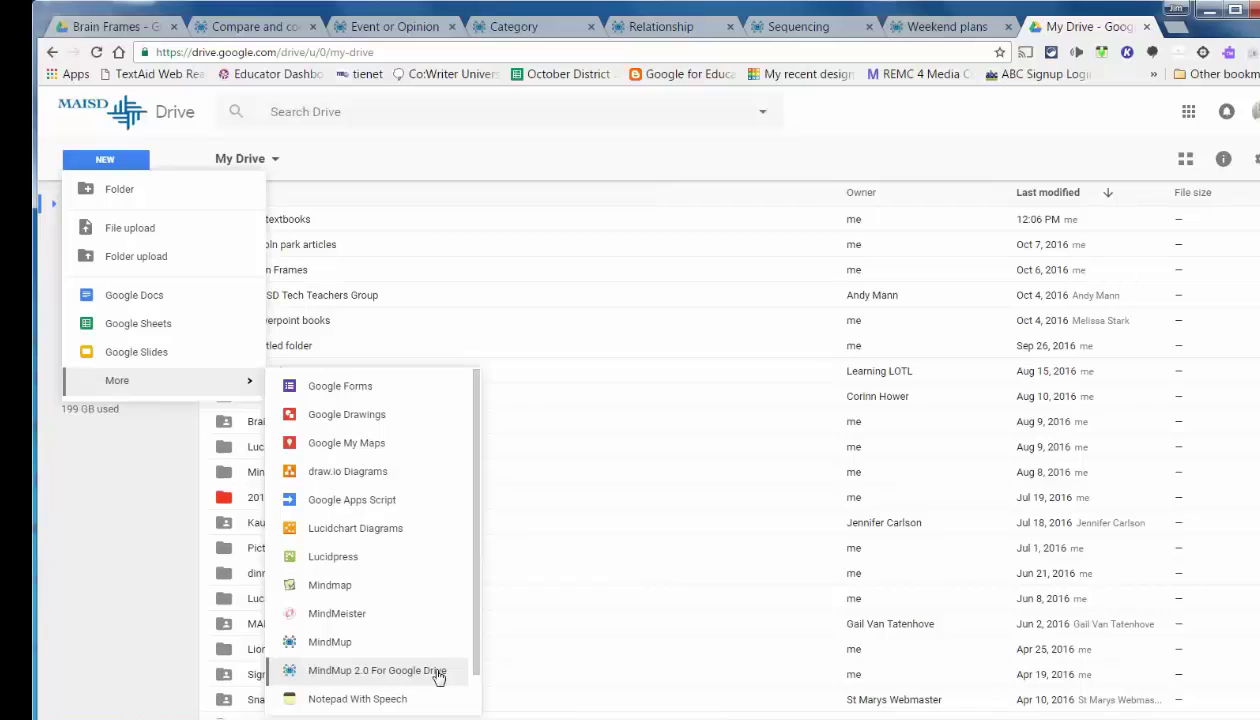
left_click(438, 674)
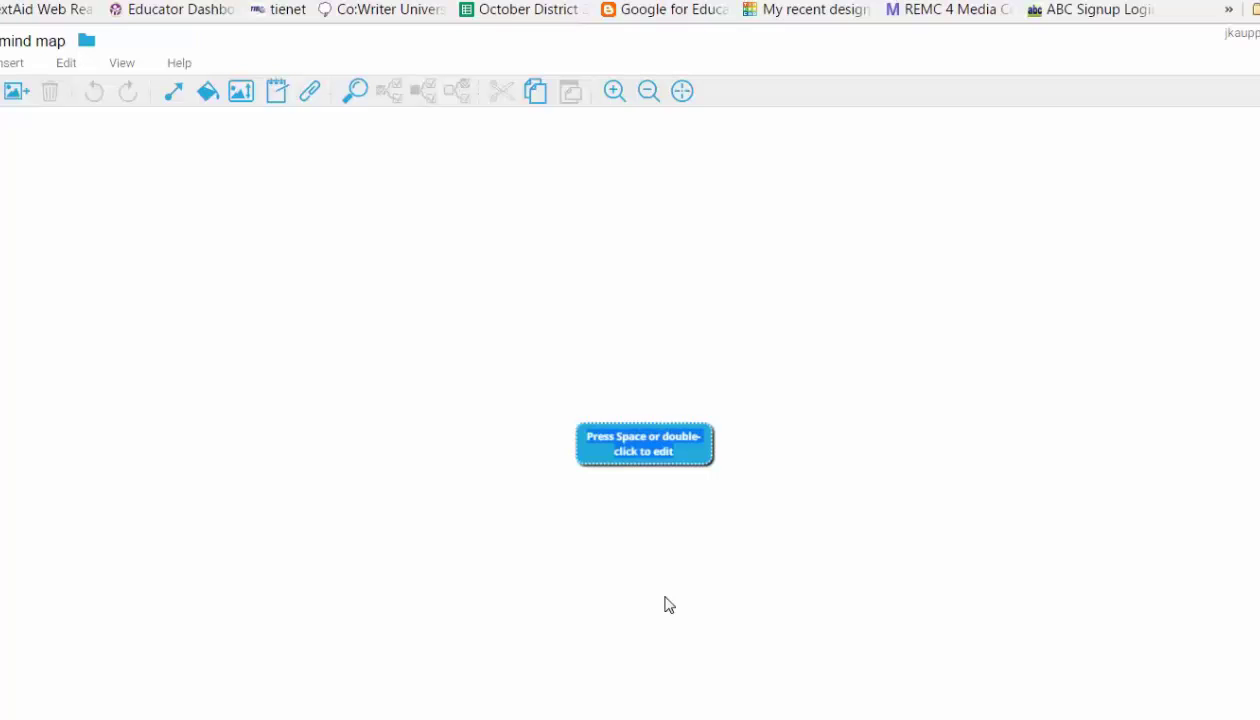
Name the central node of the new mind map "topic".
type("ud")
type("p")
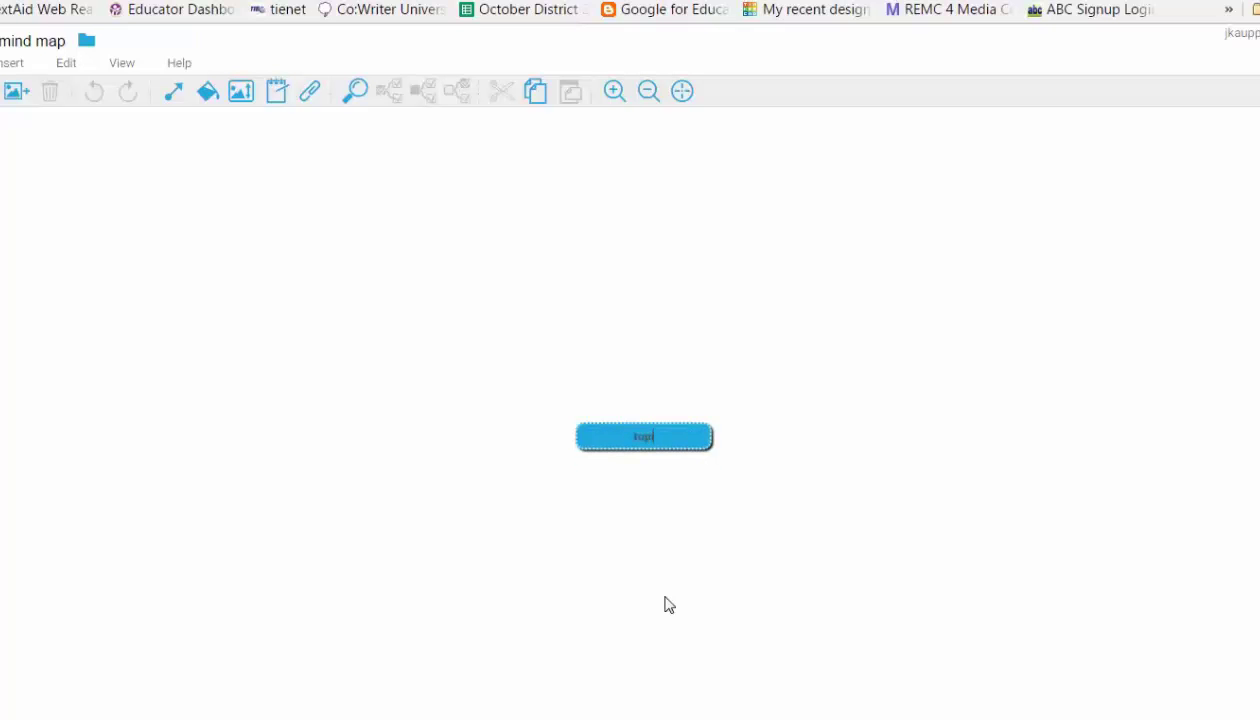
type("ic")
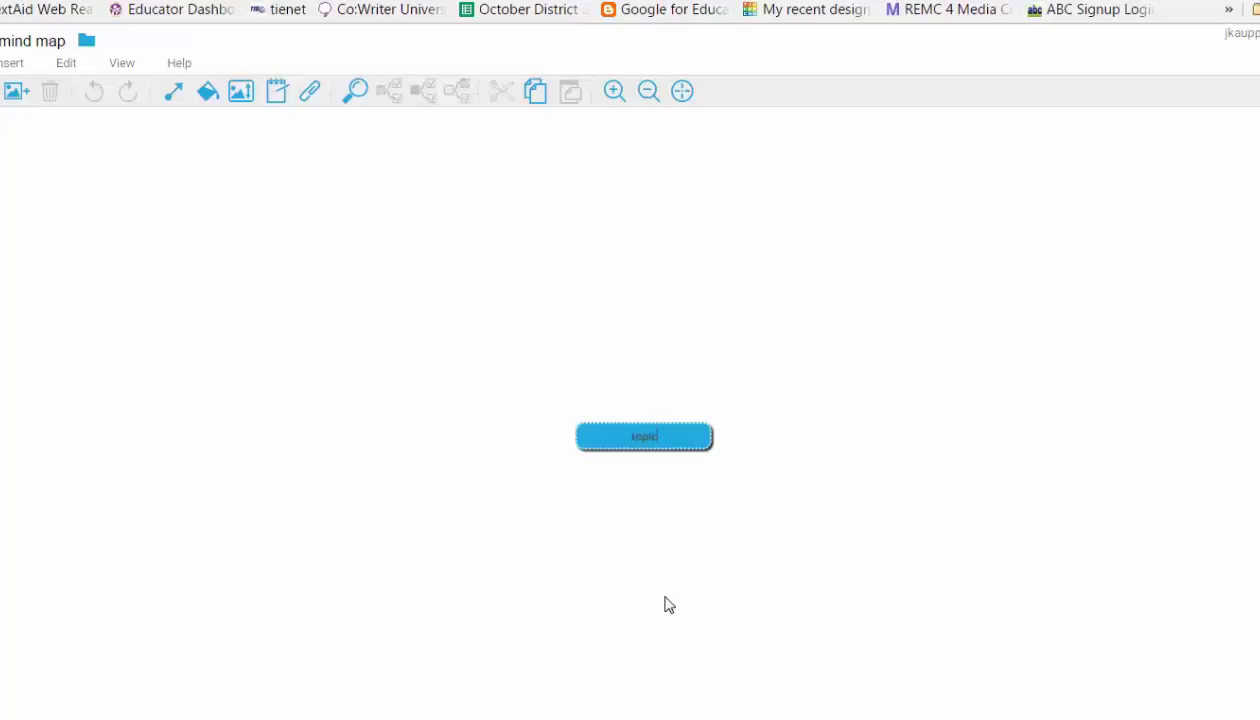
Add two child nodes to the topic node, one on each side, and label both "idea".
key("Tab")
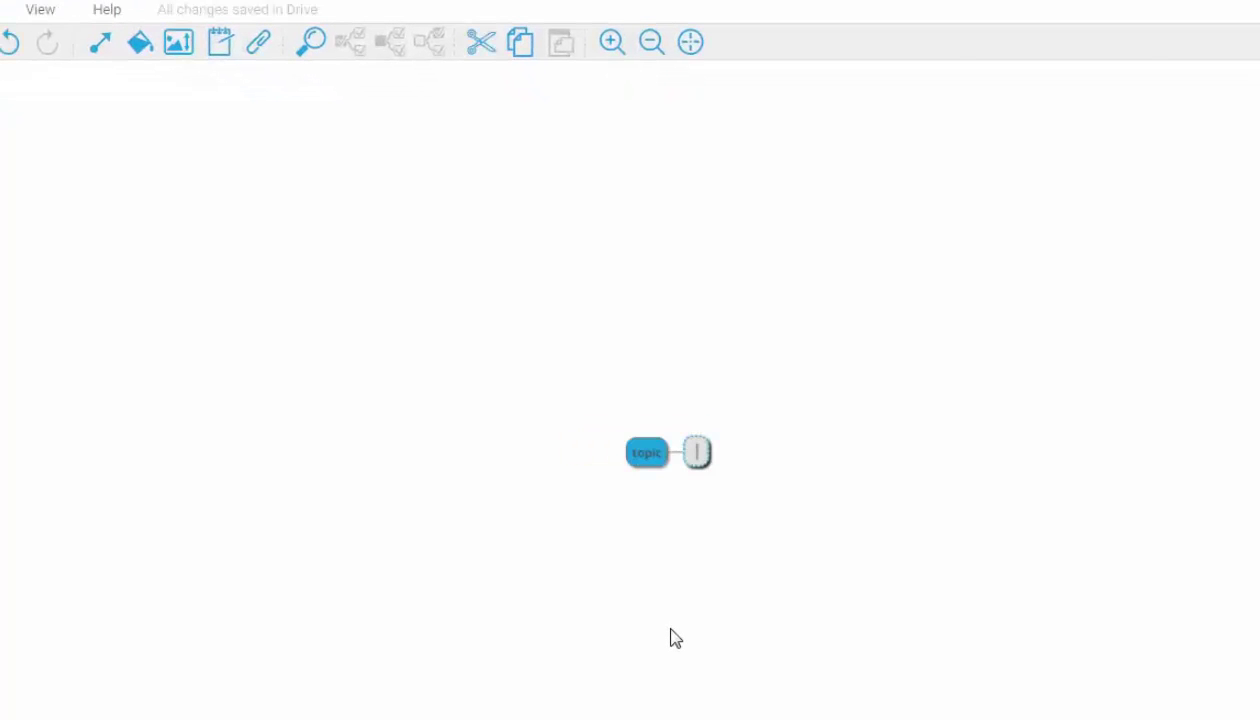
type("idea")
left_click(648, 465)
key("Tab")
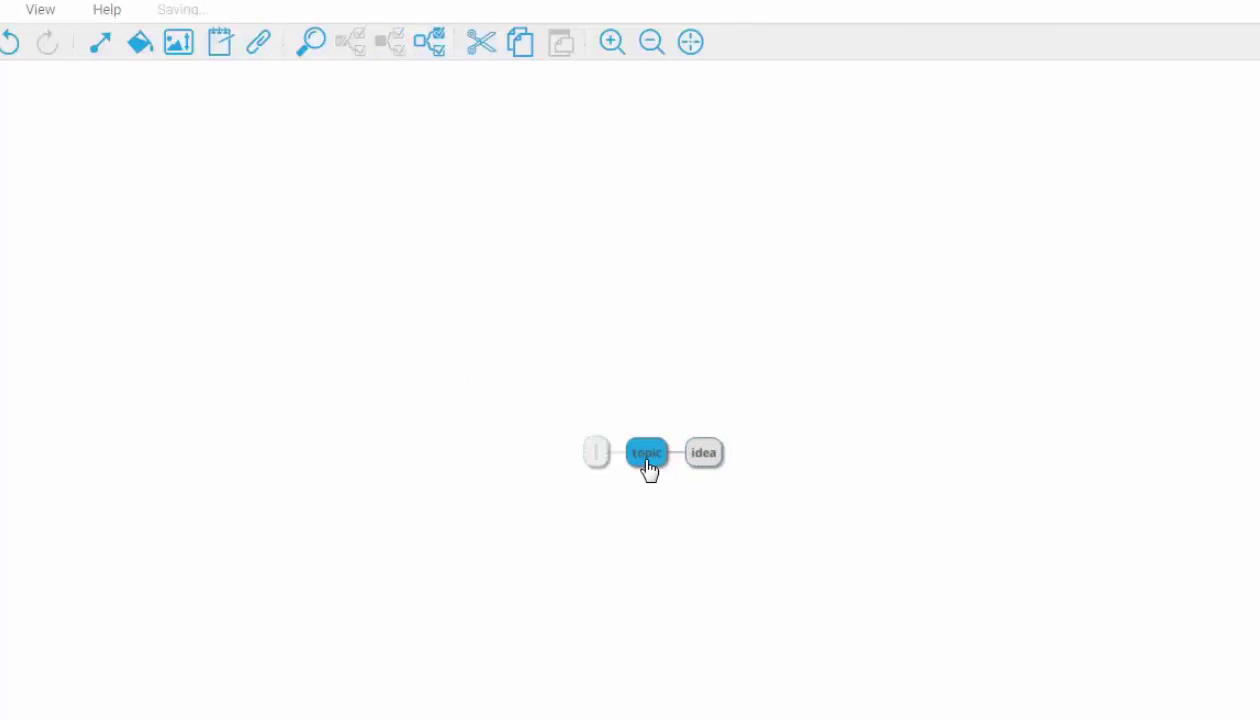
type("ideat")
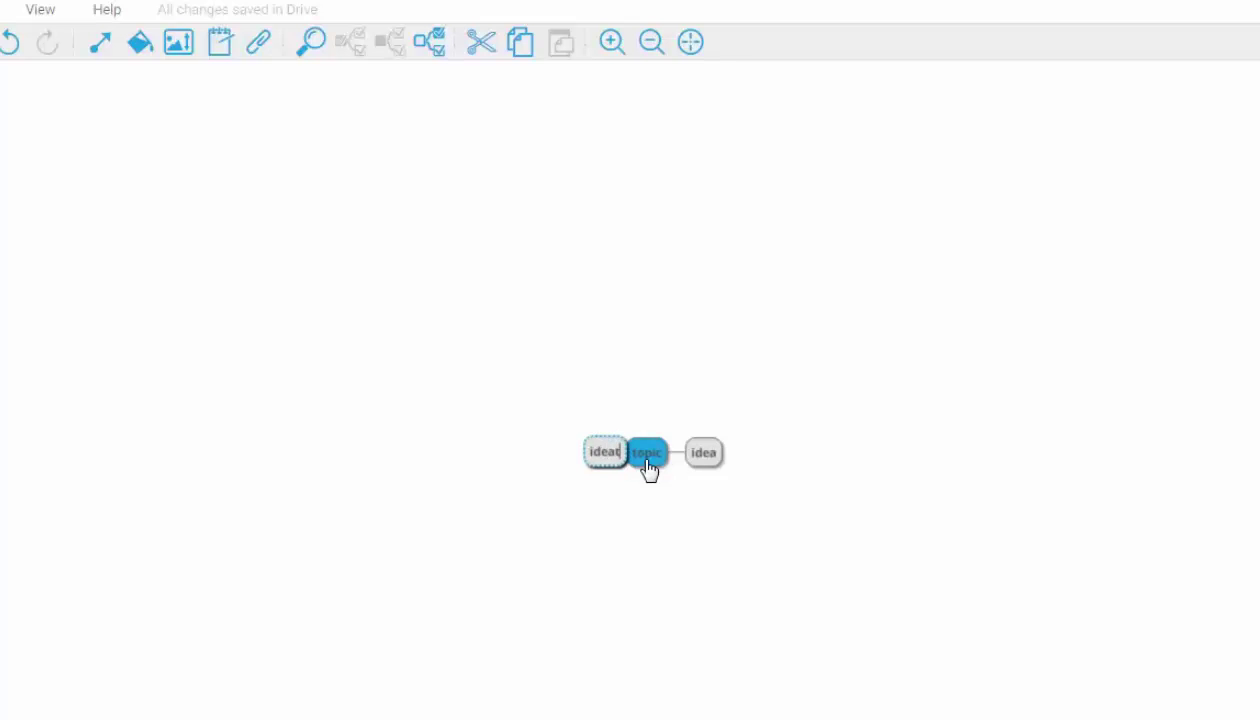
key("BackSpace")
key("Return")
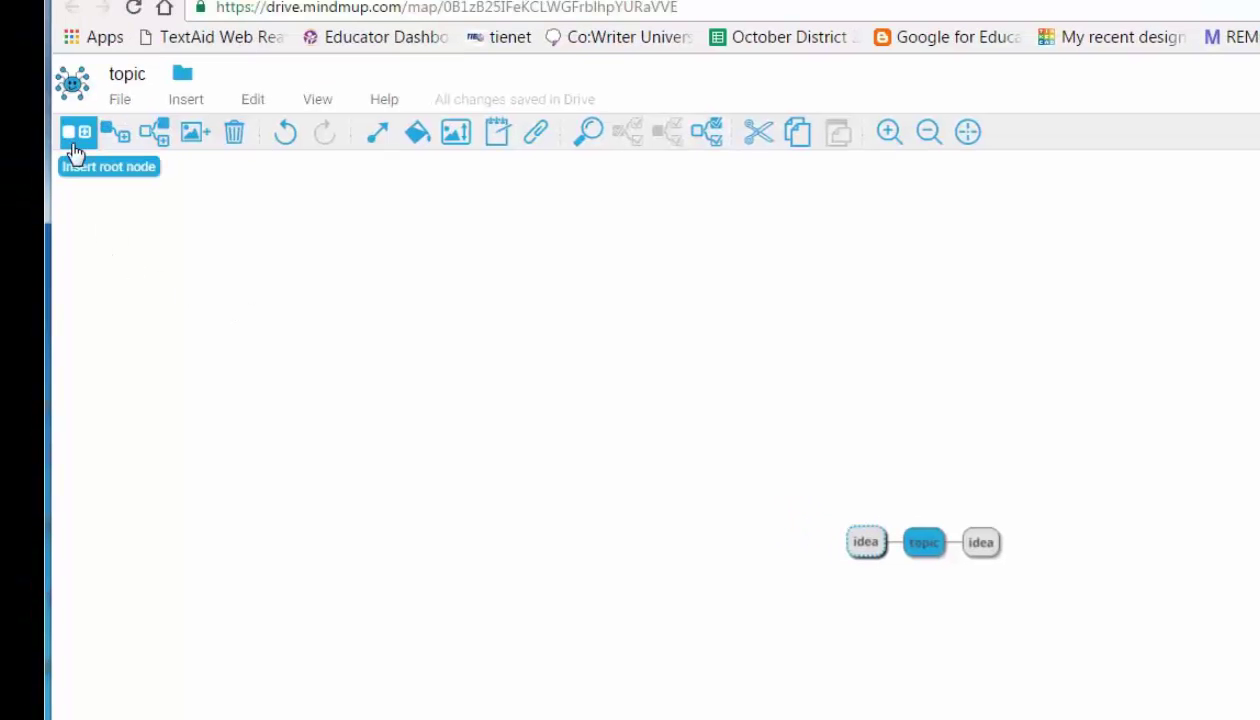
Insert a separate root node and label it "topic 2".
left_click(73, 140)
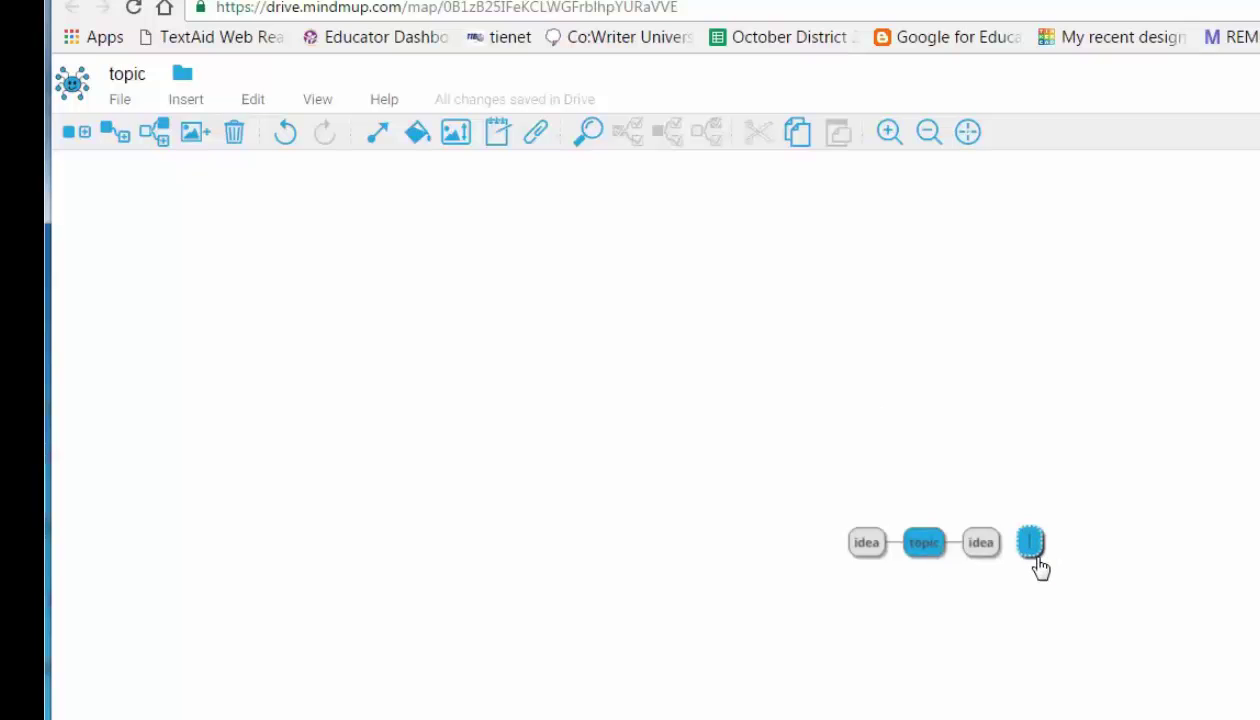
type("topic 2")
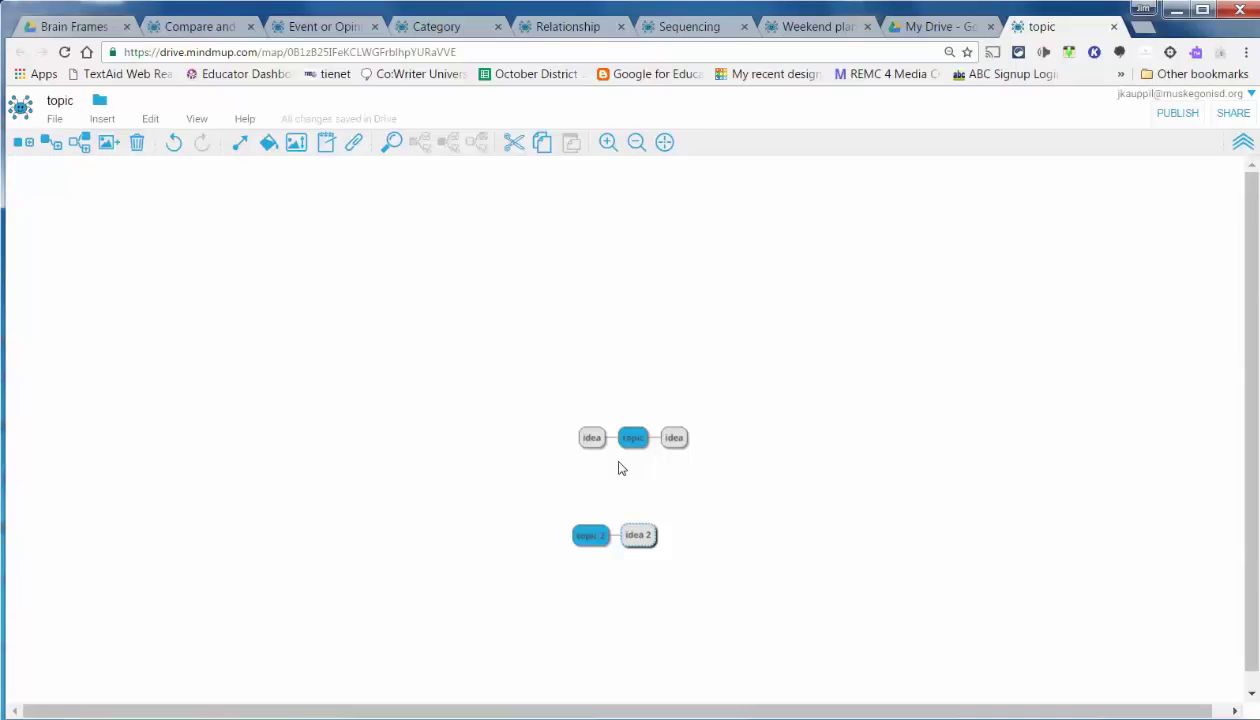
Examine the layouts of the Compare and contrast, Event or Opinion, Category, Relationship and Sequencing maps.
left_click(209, 33)
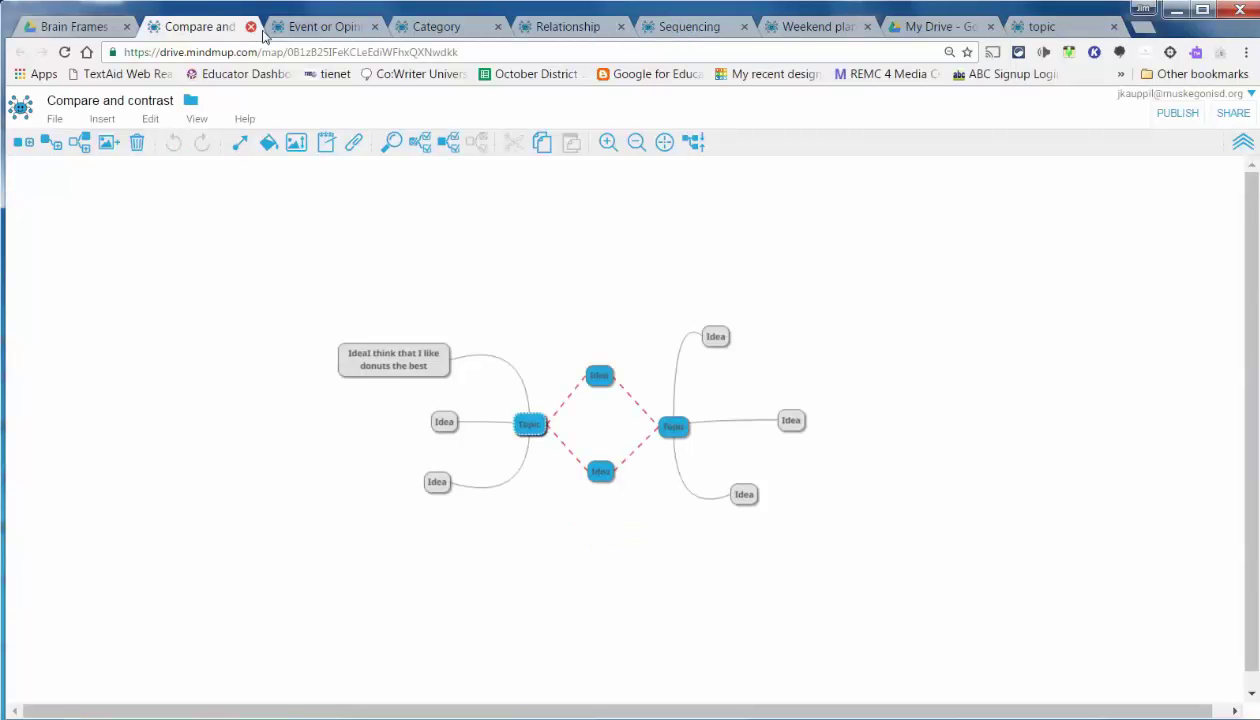
left_click(312, 30)
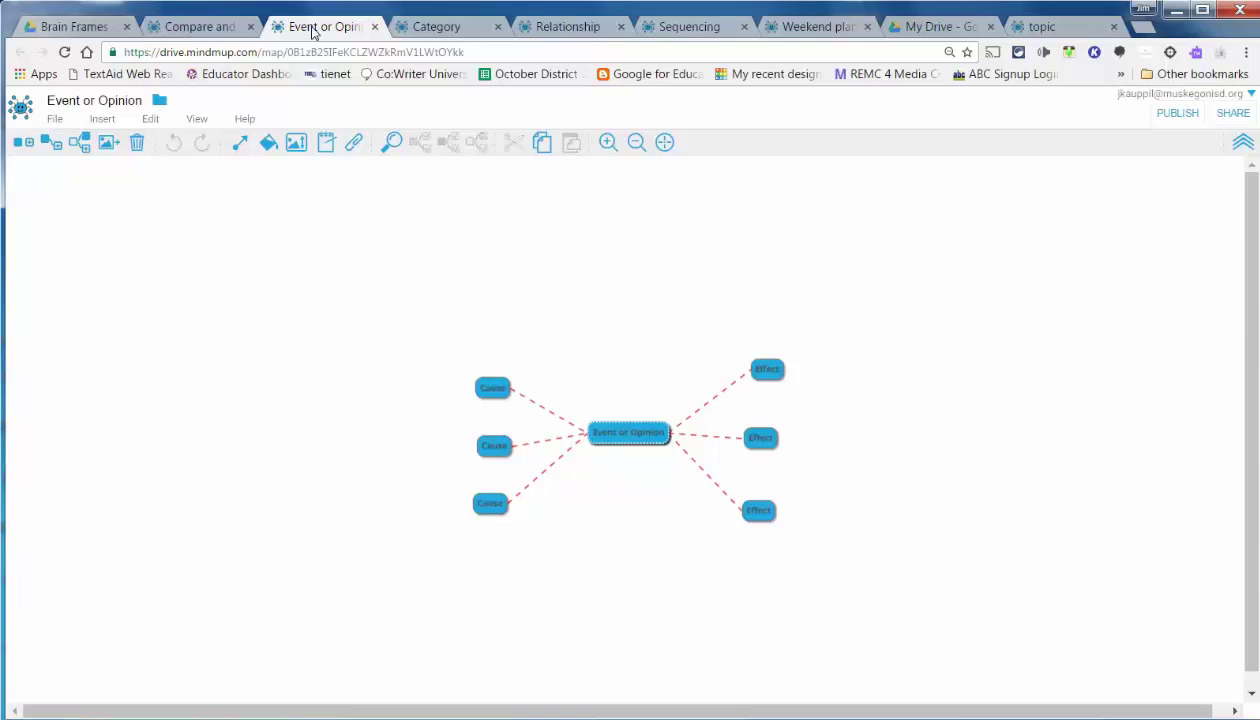
left_click(422, 30)
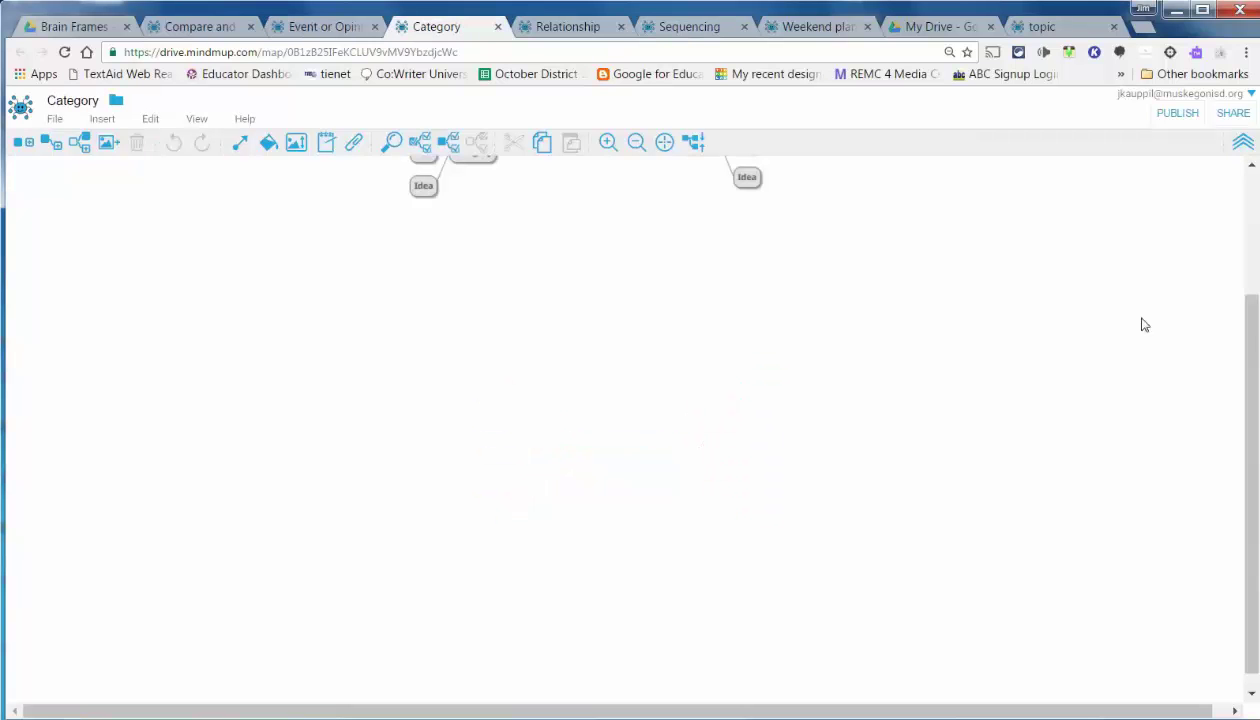
scroll(1248, 322, "up", 2)
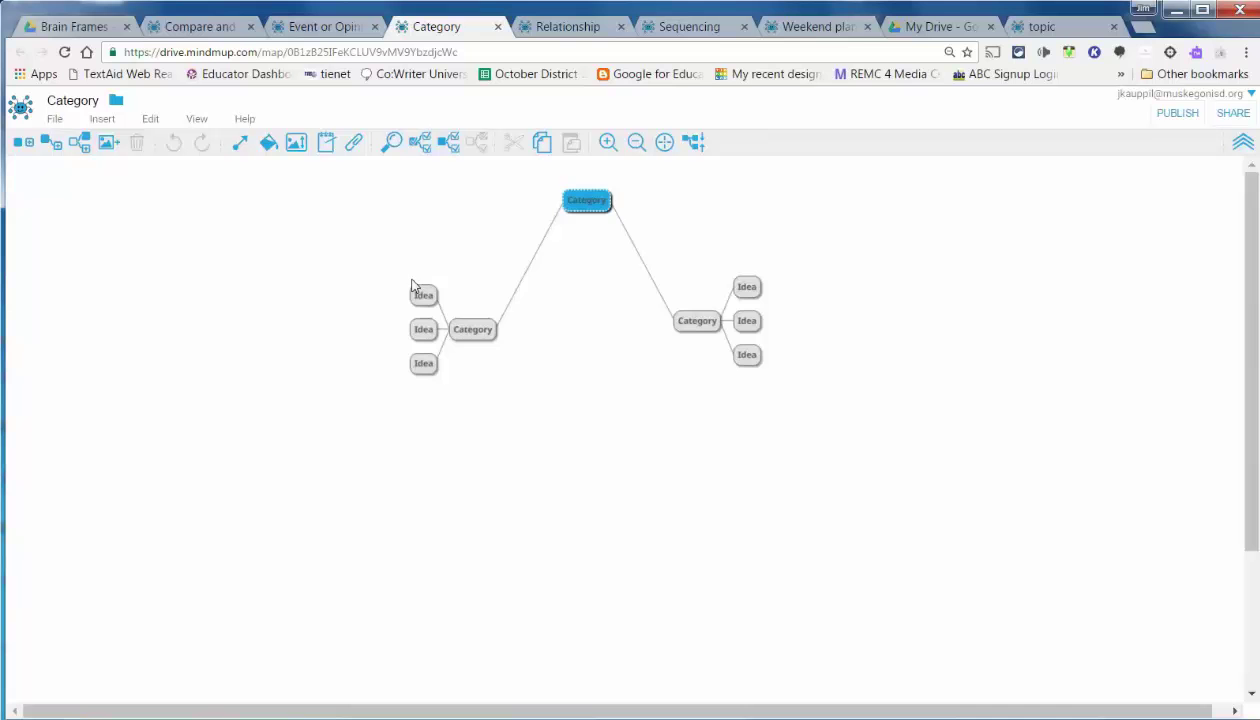
left_click(551, 28)
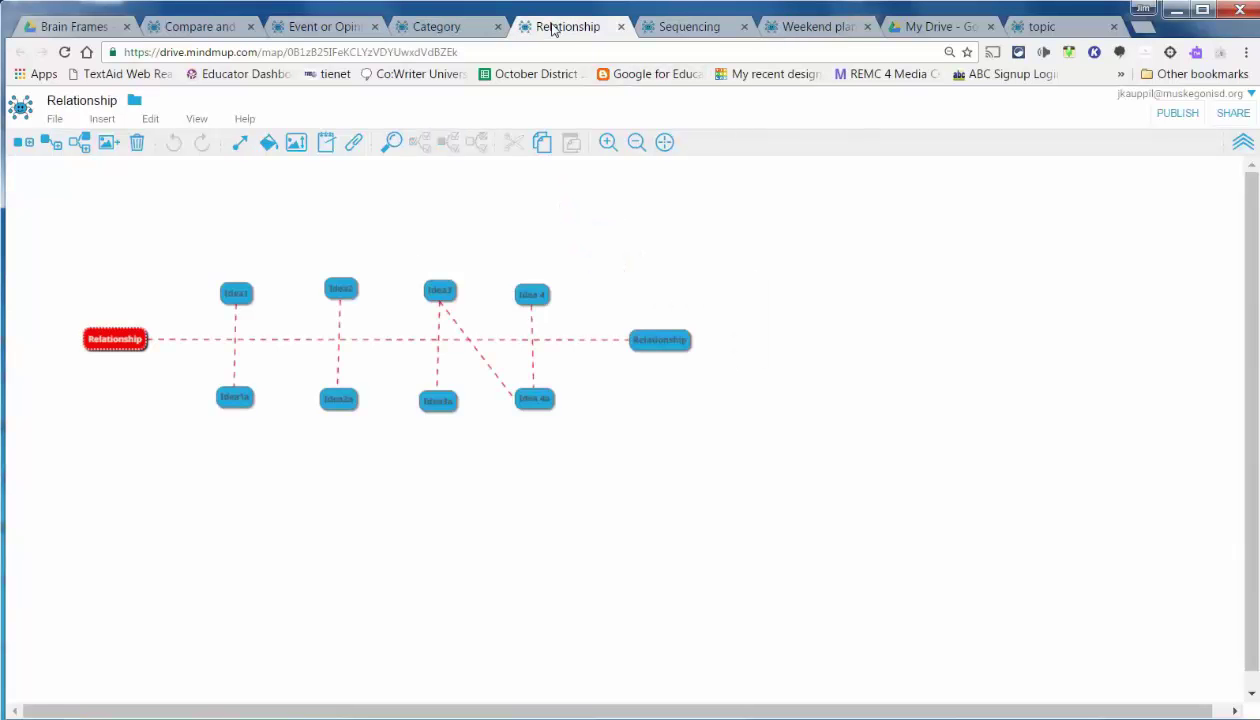
left_click(662, 30)
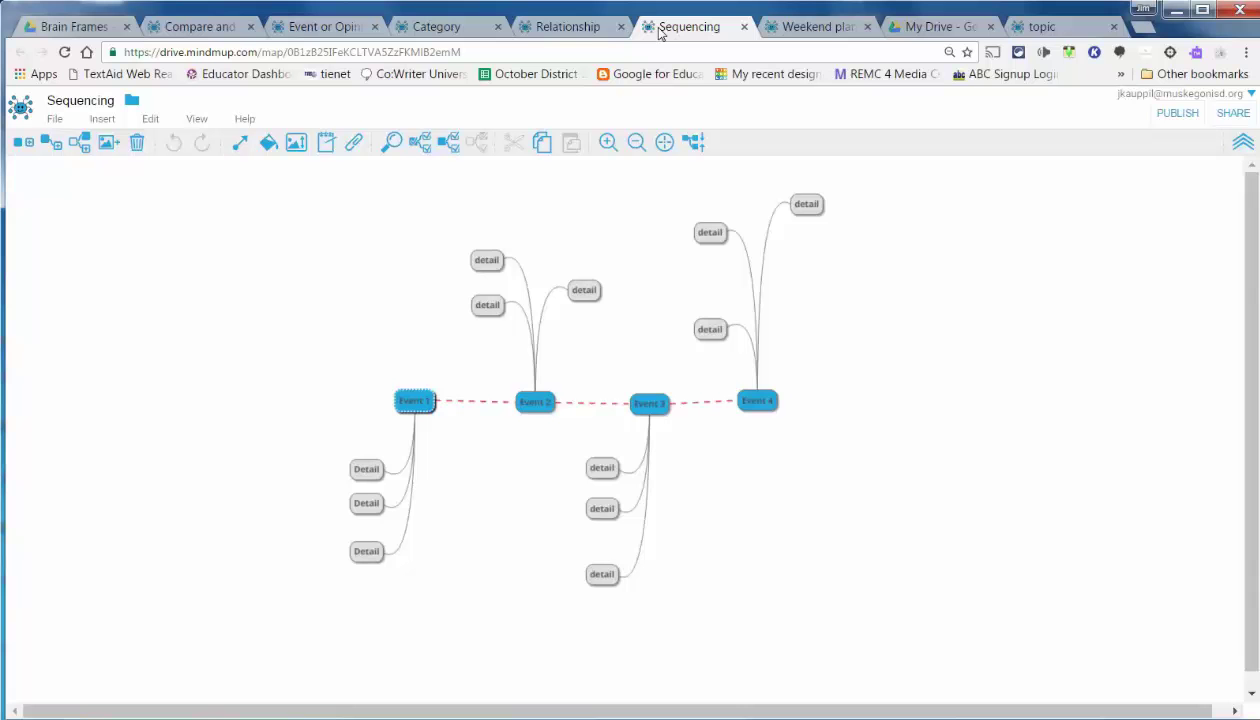
Export the Weekend plans map as a bullet-point outline in MS Word/Google Writer format.
left_click(805, 30)
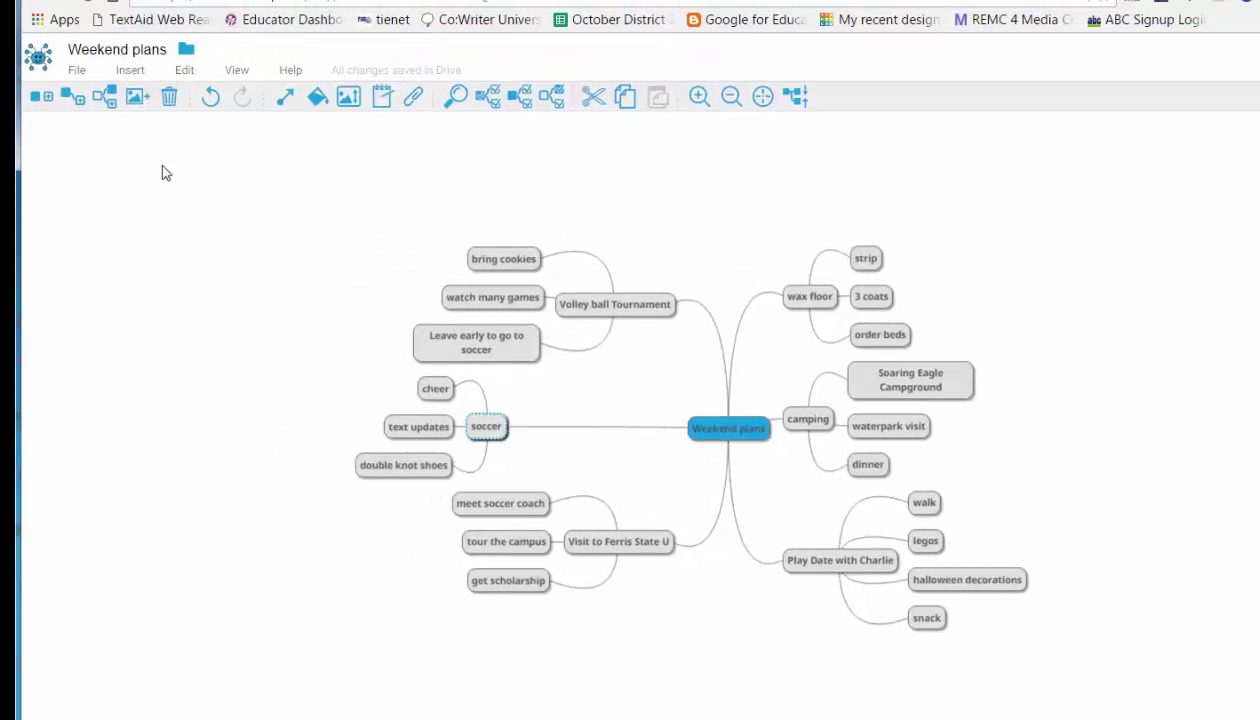
left_click(76, 70)
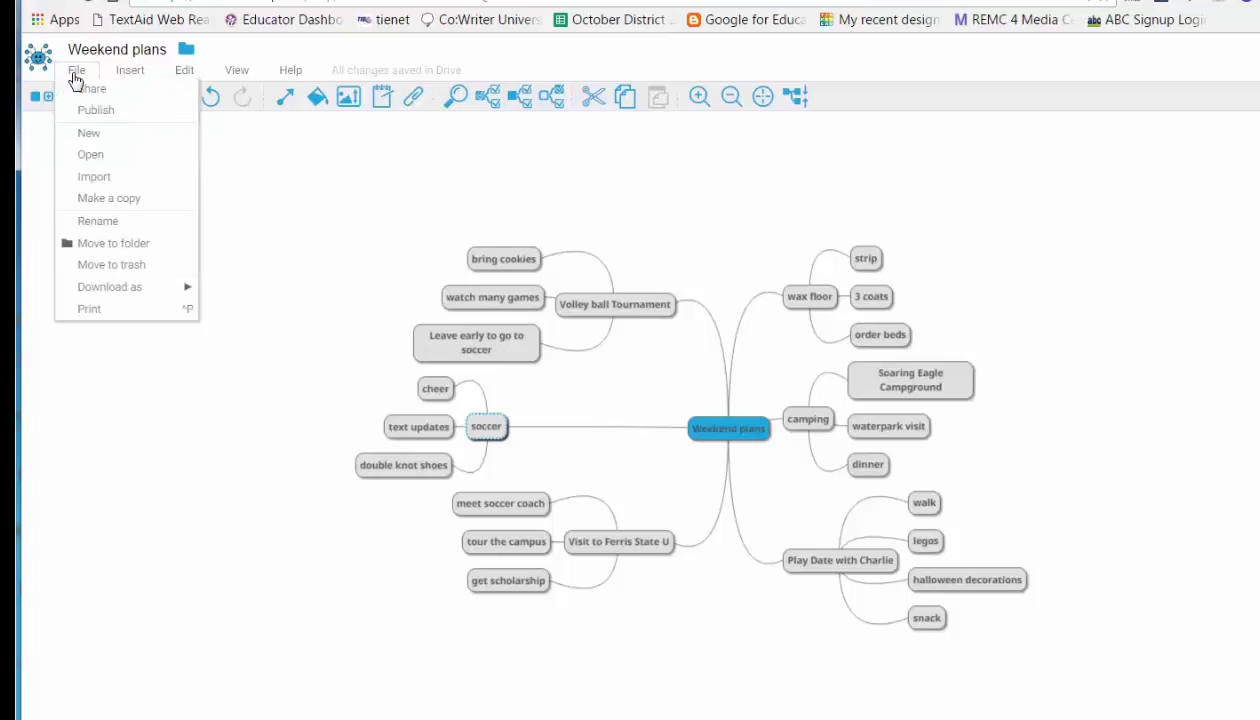
mouse_move(118, 287)
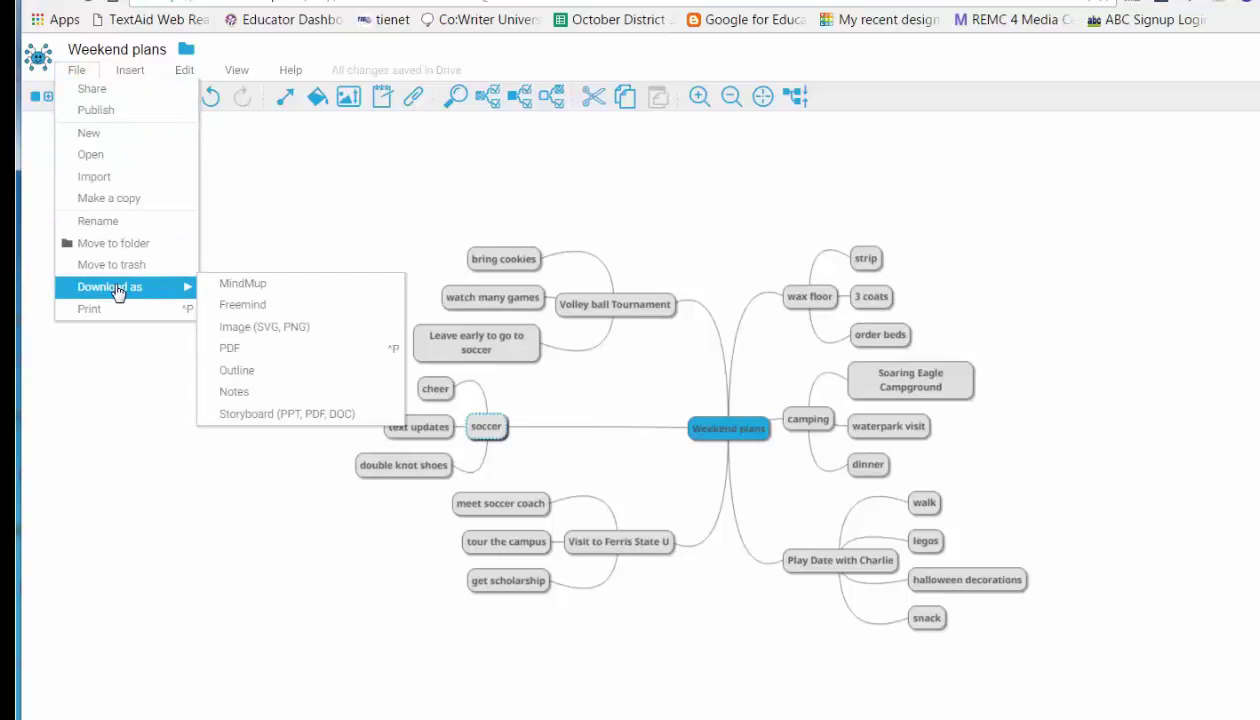
left_click(276, 373)
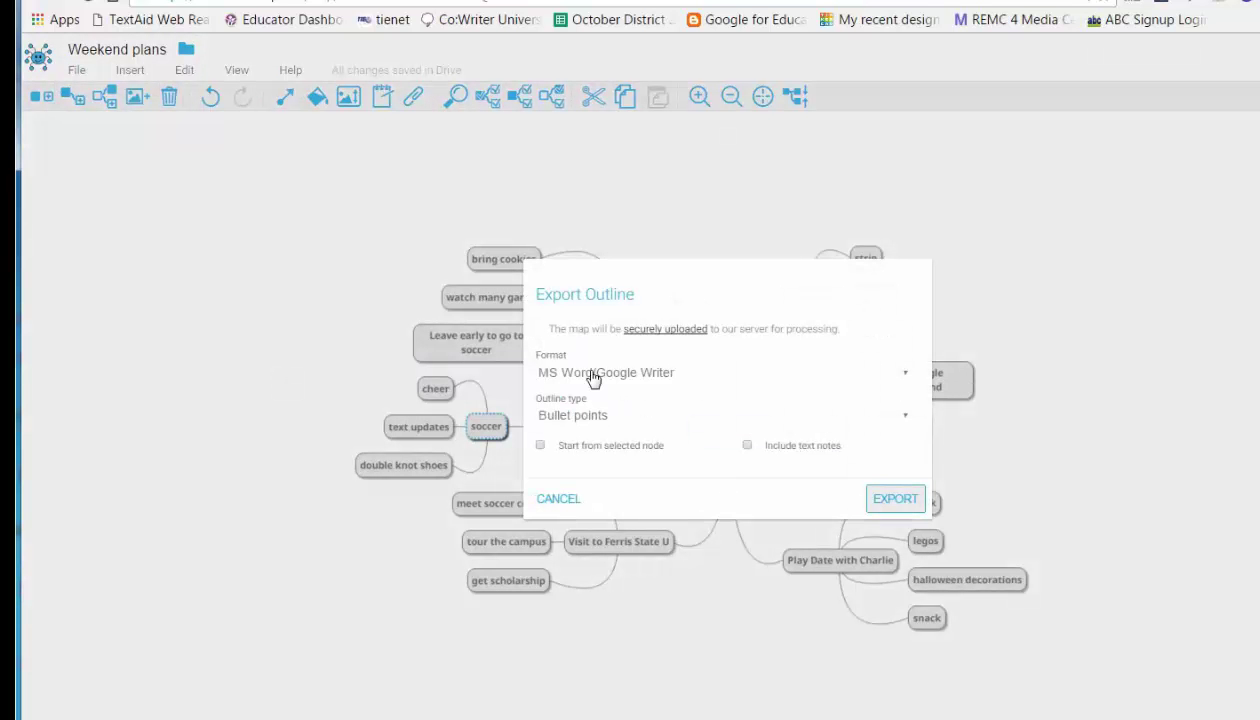
left_click(905, 374)
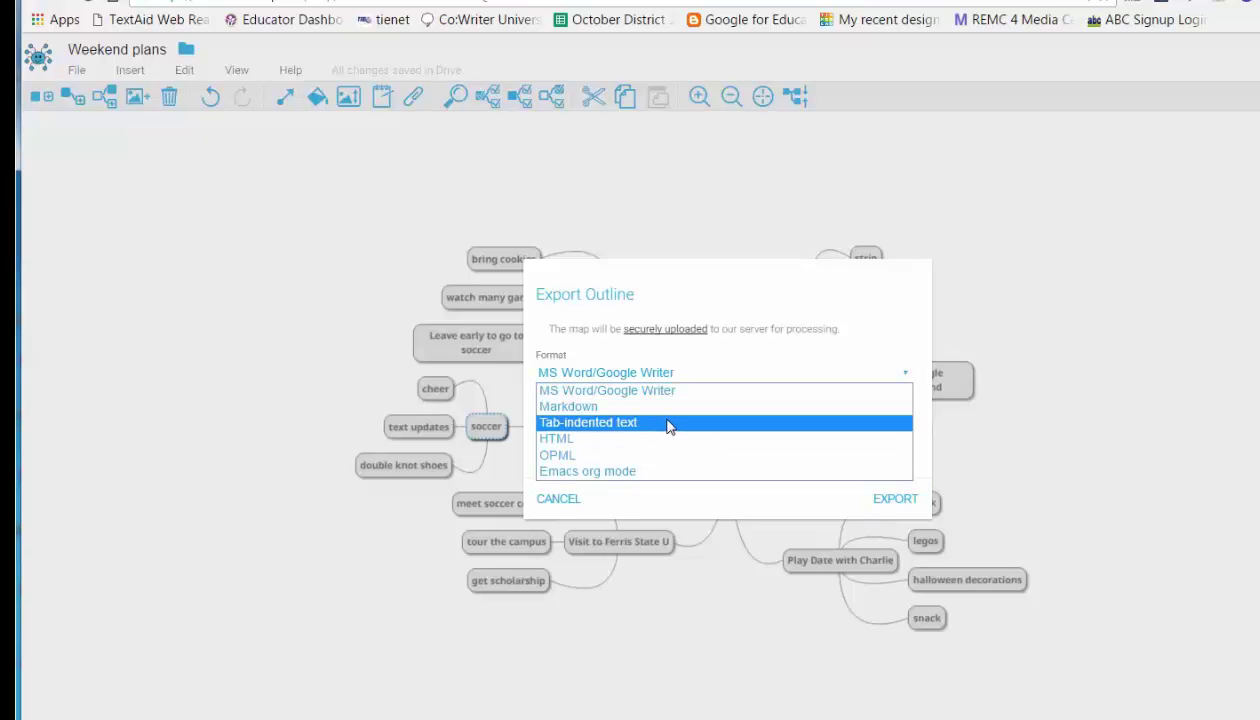
left_click(658, 372)
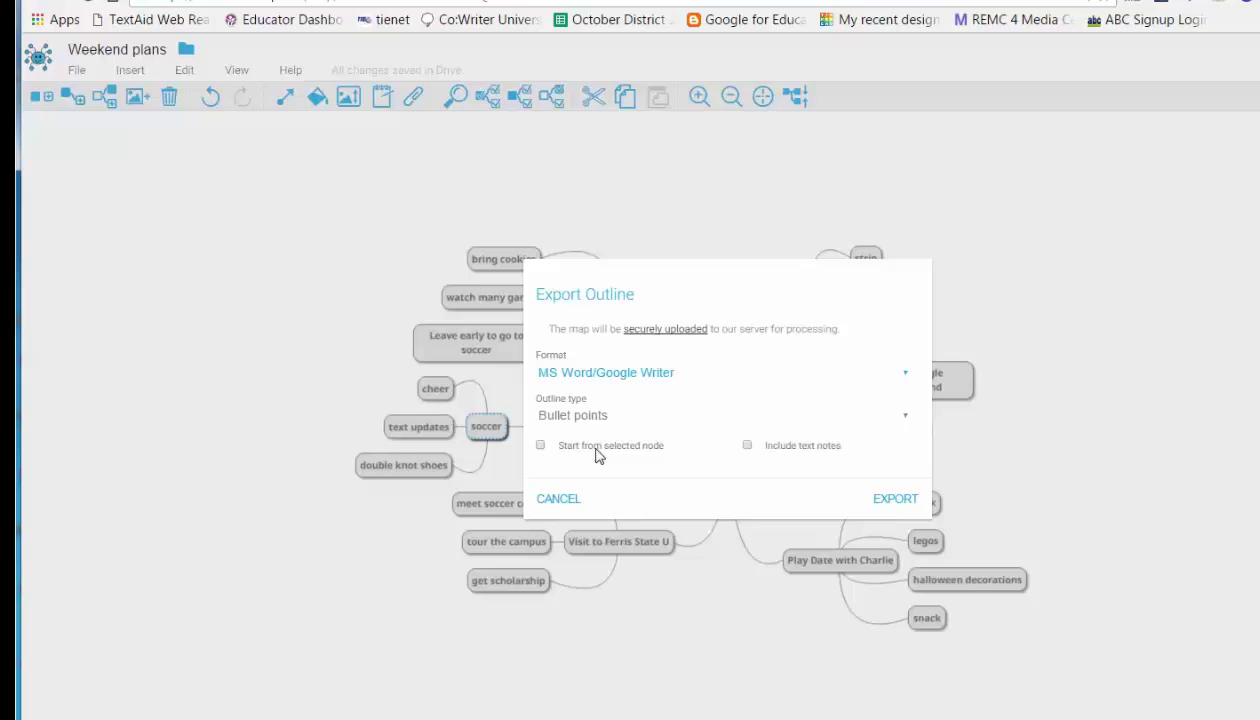
left_click(888, 502)
left_click(892, 503)
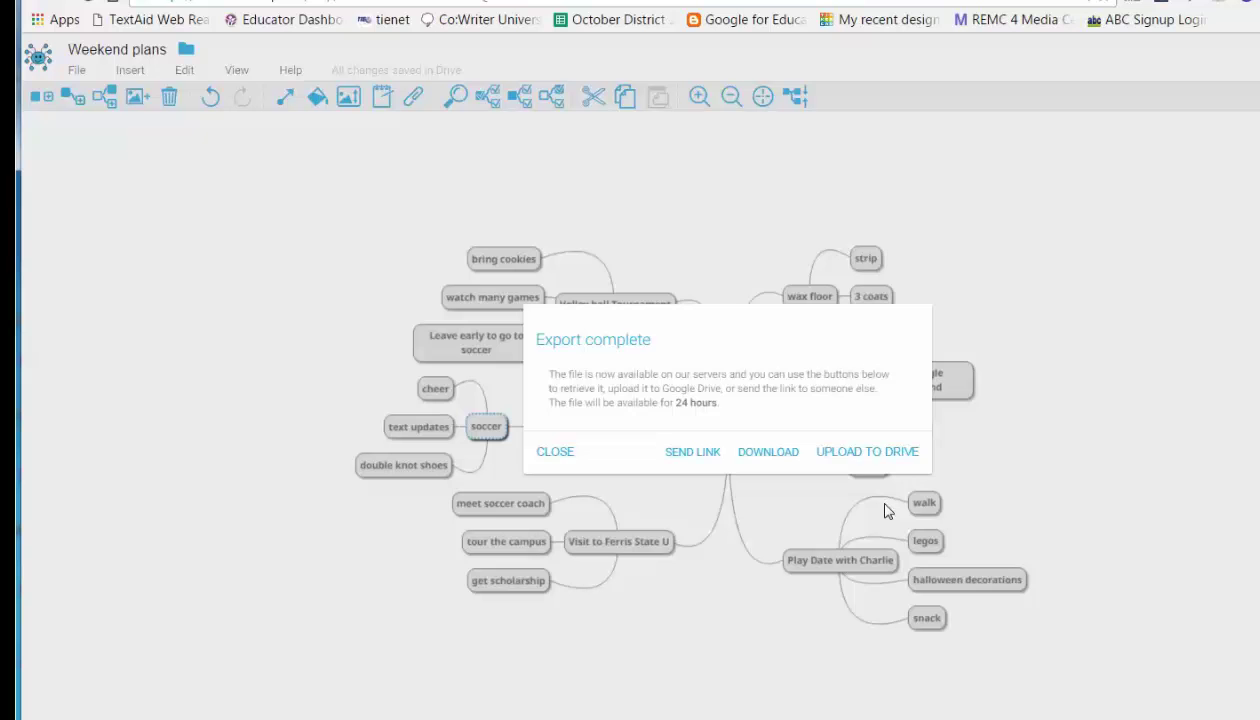
Upload the exported outline to Google Drive with the file name "jk".
left_click(862, 452)
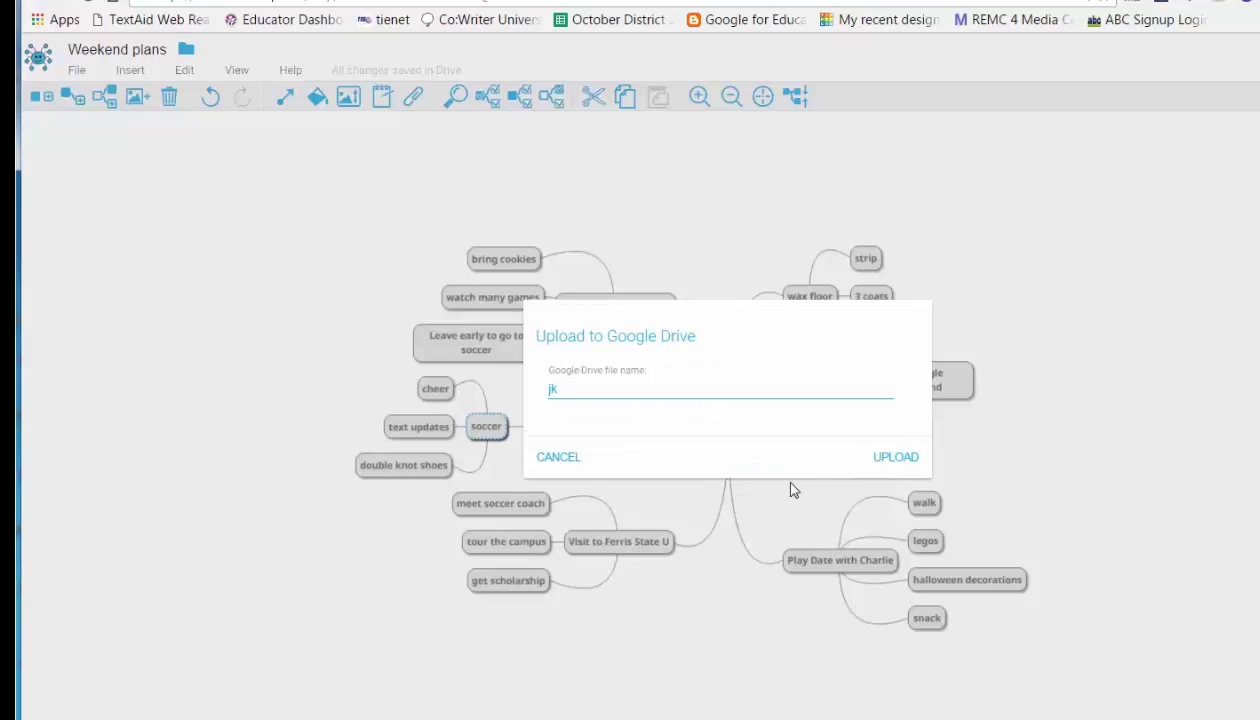
left_click(893, 457)
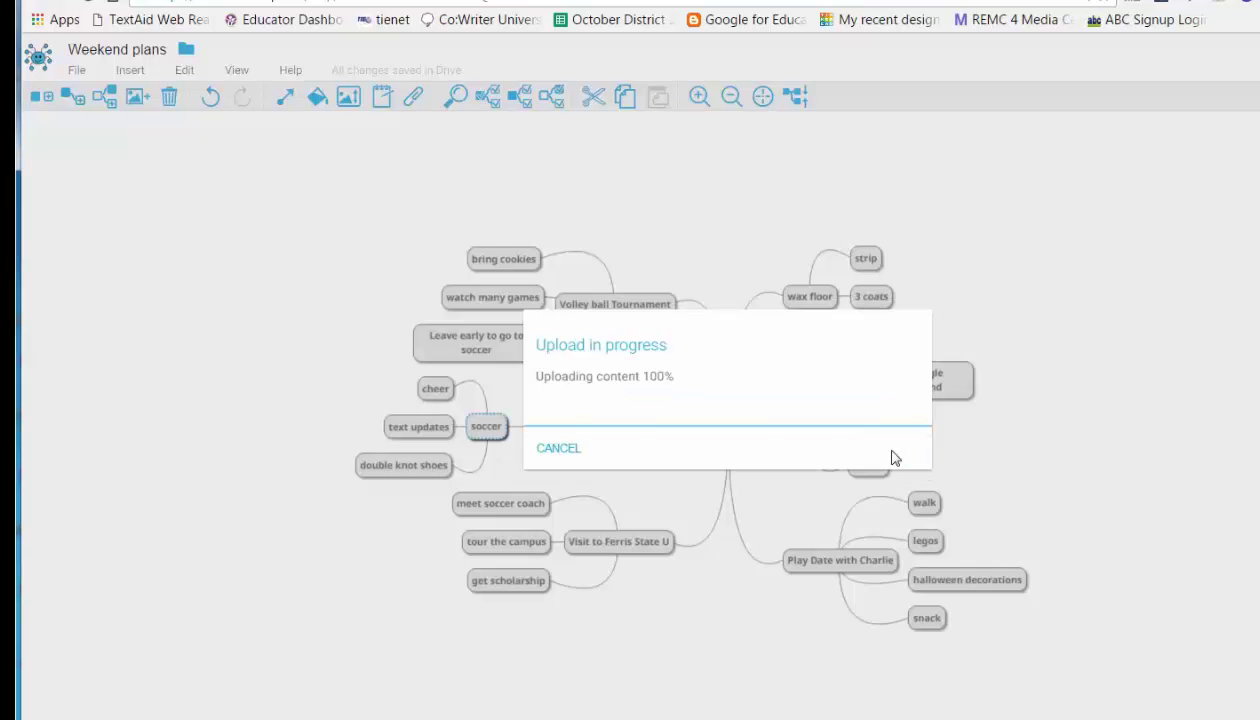